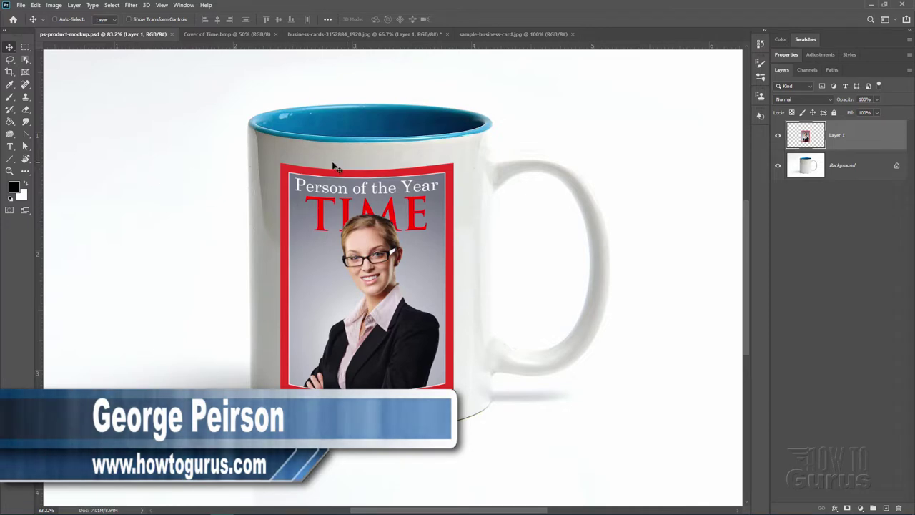
Delete the magazine cover layer from ps-product-mockup.psd, leaving only the blank mug background
{"action": "left_click", "coordinate": [349, 35]}
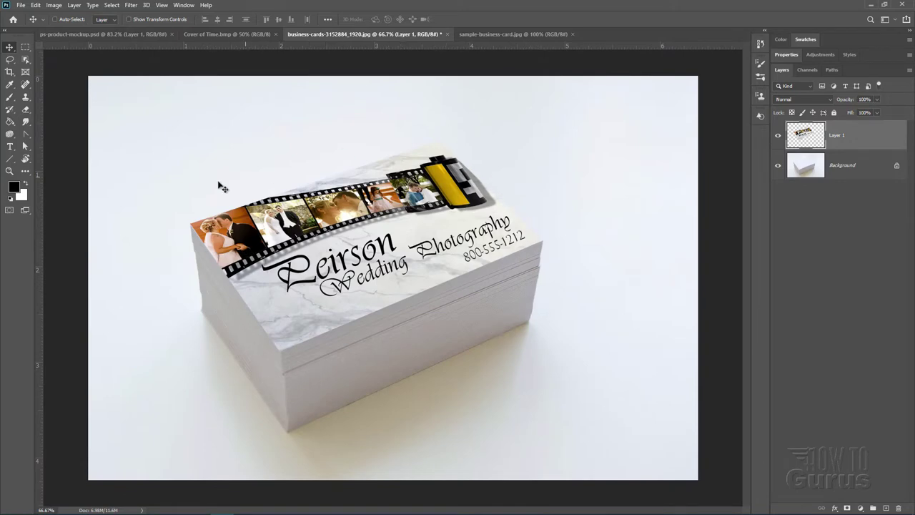
{"action": "left_click", "coordinate": [101, 34]}
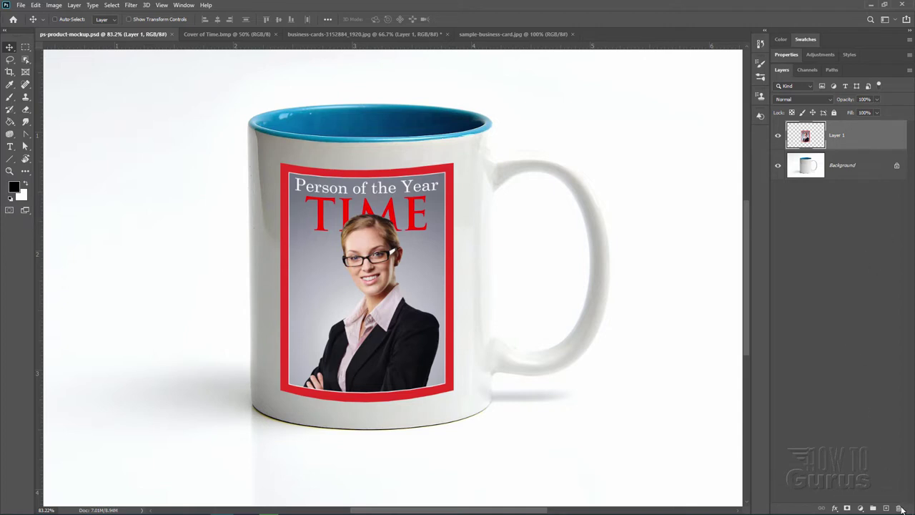
{"action": "right_click", "coordinate": [843, 136]}
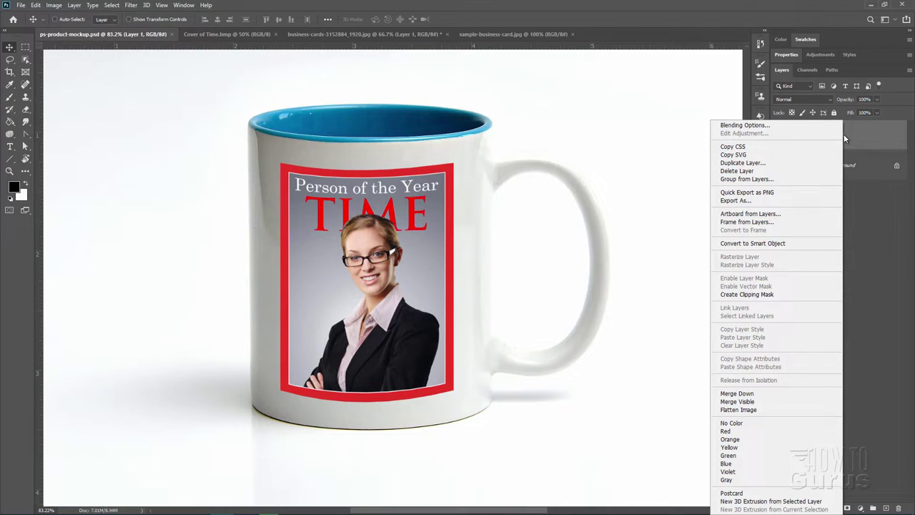
{"action": "left_click", "coordinate": [786, 171]}
{"action": "left_click", "coordinate": [399, 201]}
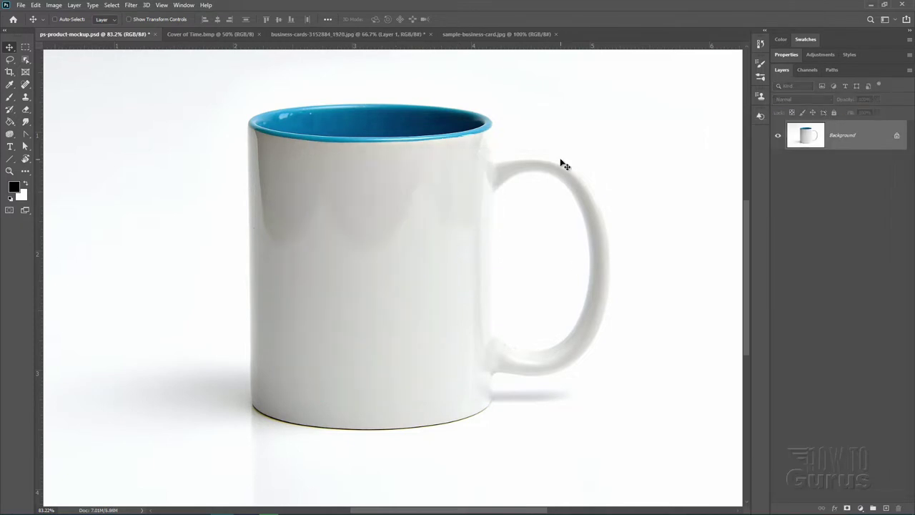
Copy the artwork from Cover of Time.bmp into the mug document as a new layer and place it over the mug
{"action": "left_click", "coordinate": [183, 32]}
{"action": "left_click_drag", "start_coordinate": [195, 34], "coordinate": [455, 307]}
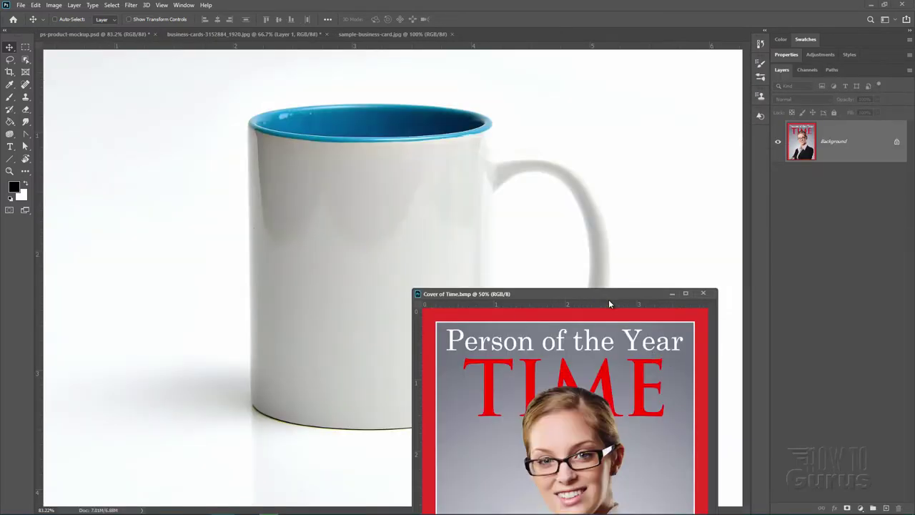
{"action": "left_click_drag", "start_coordinate": [592, 299], "coordinate": [684, 295]}
{"action": "left_click_drag", "start_coordinate": [808, 150], "coordinate": [332, 239]}
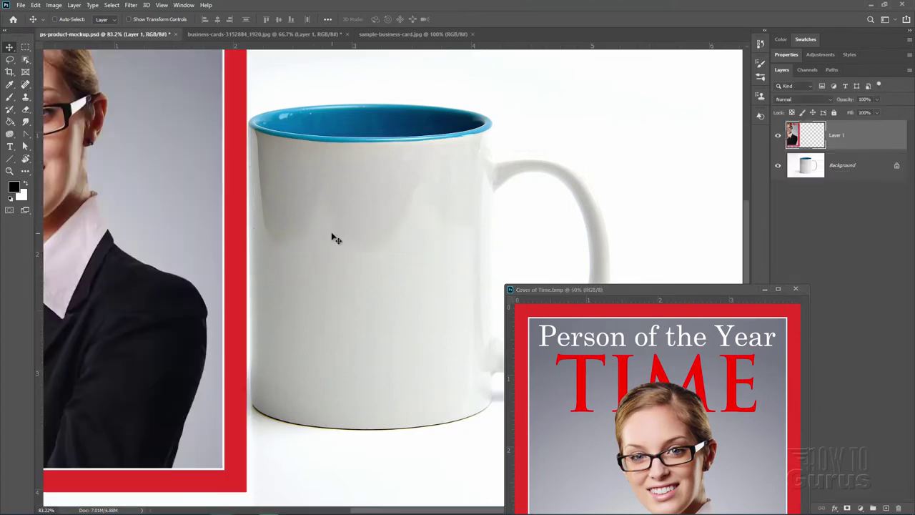
{"action": "left_click", "coordinate": [800, 289]}
{"action": "left_click_drag", "start_coordinate": [178, 164], "coordinate": [609, 375]}
{"action": "left_click_drag", "start_coordinate": [399, 135], "coordinate": [379, 212]}
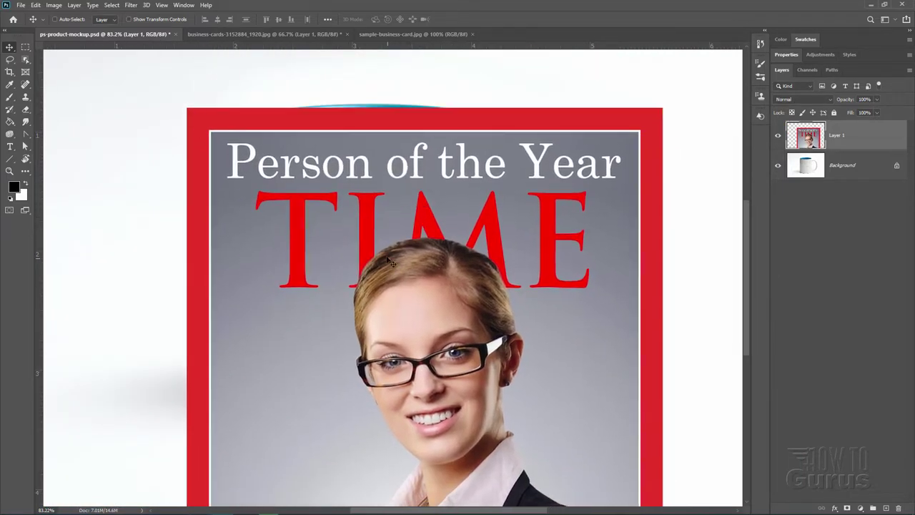
{"action": "key", "text": "ctrl+t"}
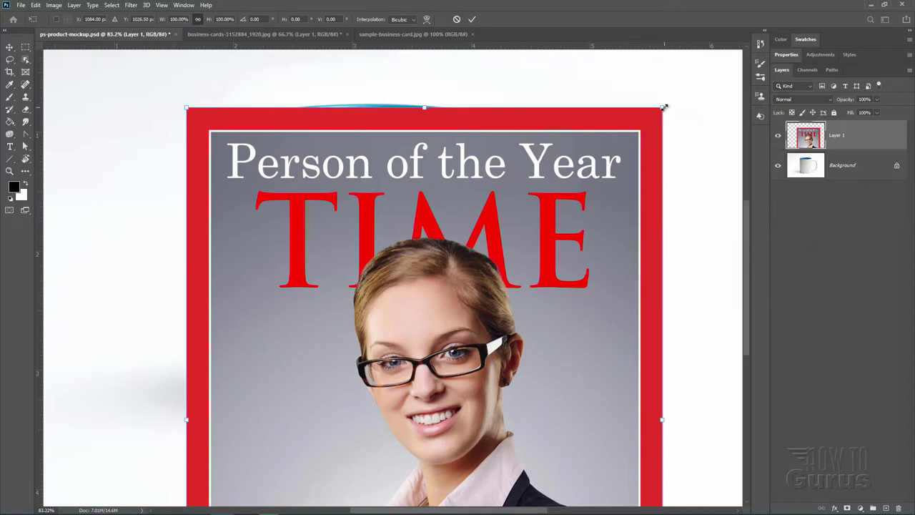
{"action": "left_click_drag", "start_coordinate": [662, 108], "coordinate": [461, 319]}
{"action": "left_click_drag", "start_coordinate": [421, 372], "coordinate": [512, 189]}
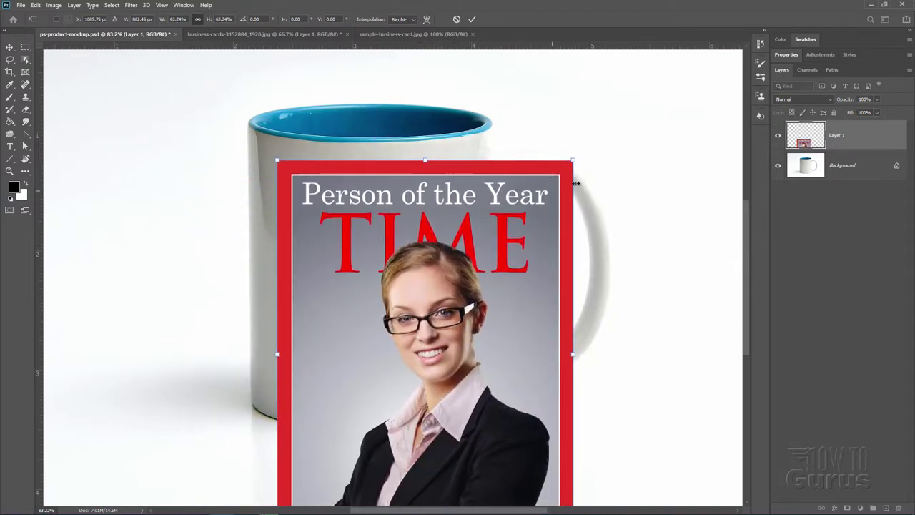
{"action": "left_click_drag", "start_coordinate": [573, 165], "coordinate": [465, 263]}
{"action": "left_click_drag", "start_coordinate": [430, 290], "coordinate": [448, 190]}
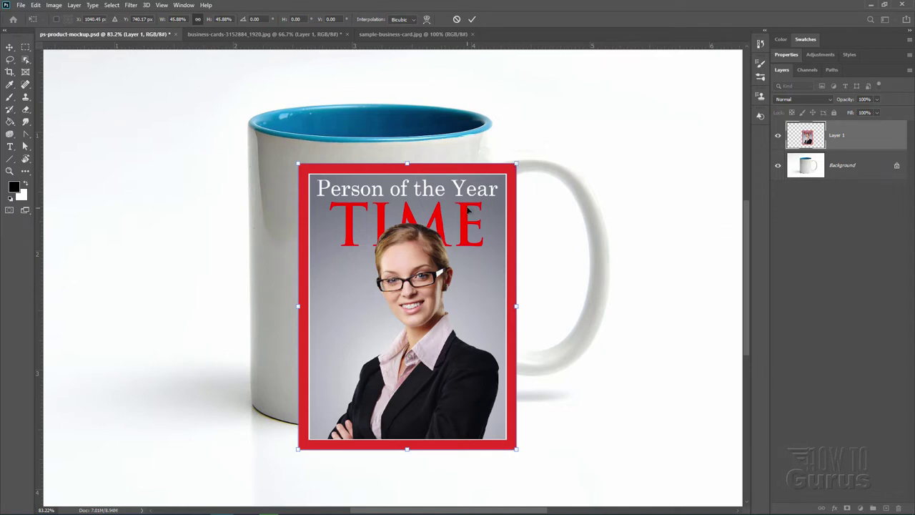
{"action": "left_click_drag", "start_coordinate": [516, 164], "coordinate": [493, 193]}
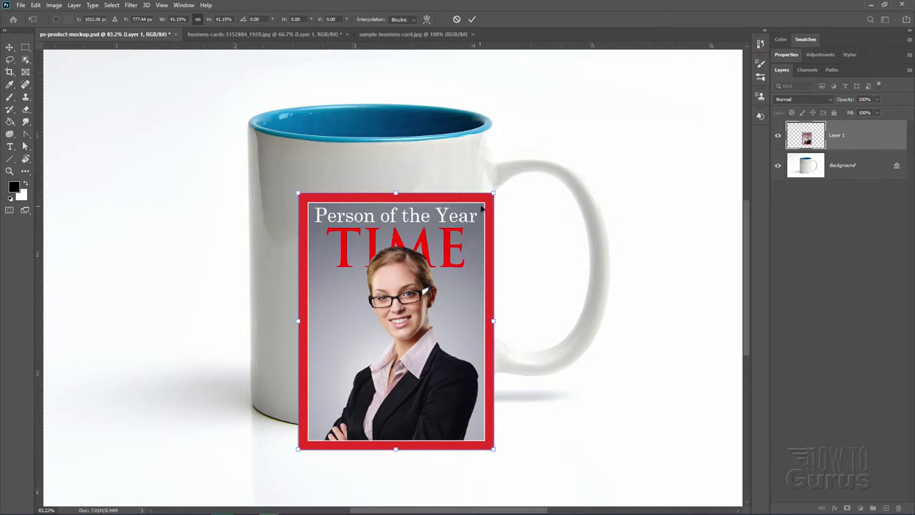
{"action": "left_click_drag", "start_coordinate": [493, 193], "coordinate": [525, 221]}
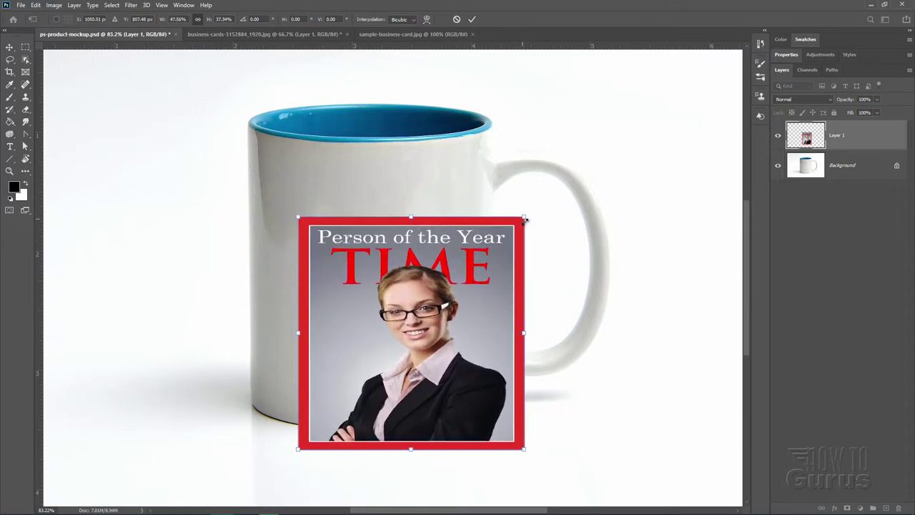
{"action": "left_click", "coordinate": [456, 19]}
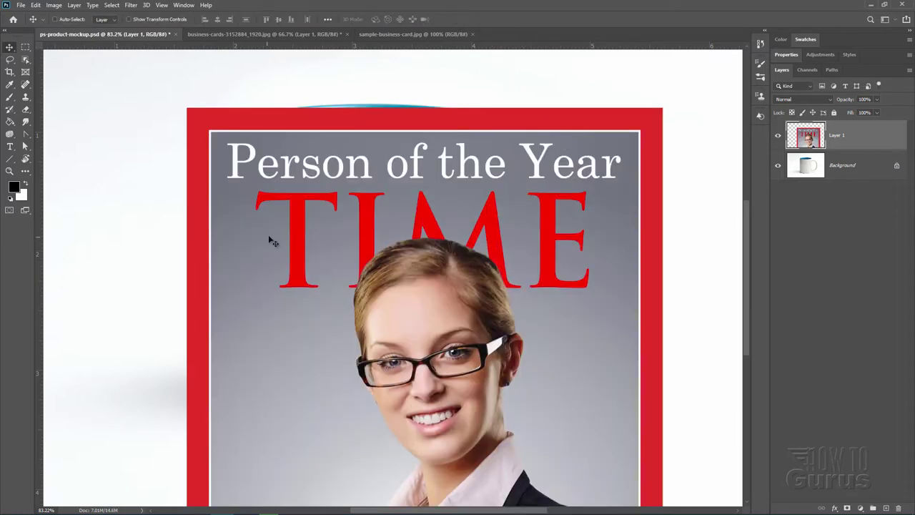
Scale the cover layer proportionally to about 38% with Free Transform and center it on the mug's front
{"action": "key", "text": "ctrl+t"}
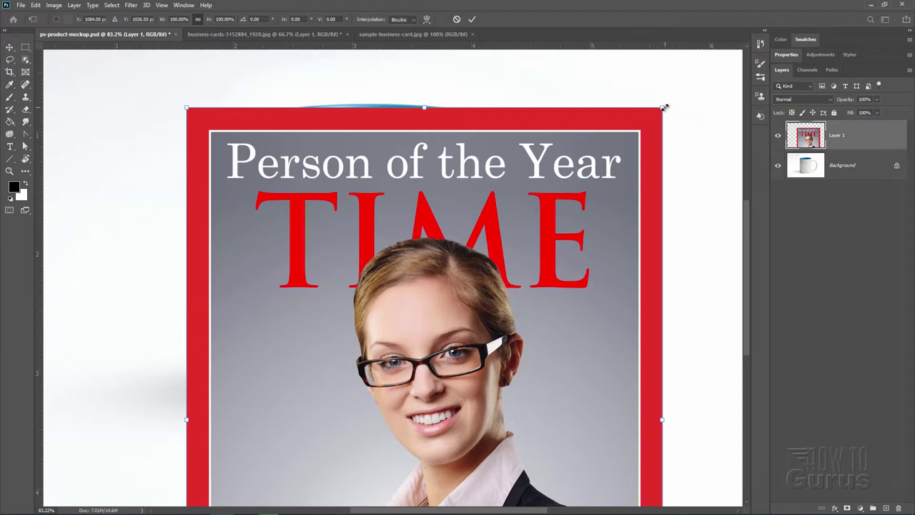
{"action": "left_click_drag", "start_coordinate": [664, 108], "coordinate": [527, 285]}
{"action": "left_click_drag", "start_coordinate": [413, 348], "coordinate": [504, 140]}
{"action": "left_click_drag", "start_coordinate": [619, 85], "coordinate": [449, 261]}
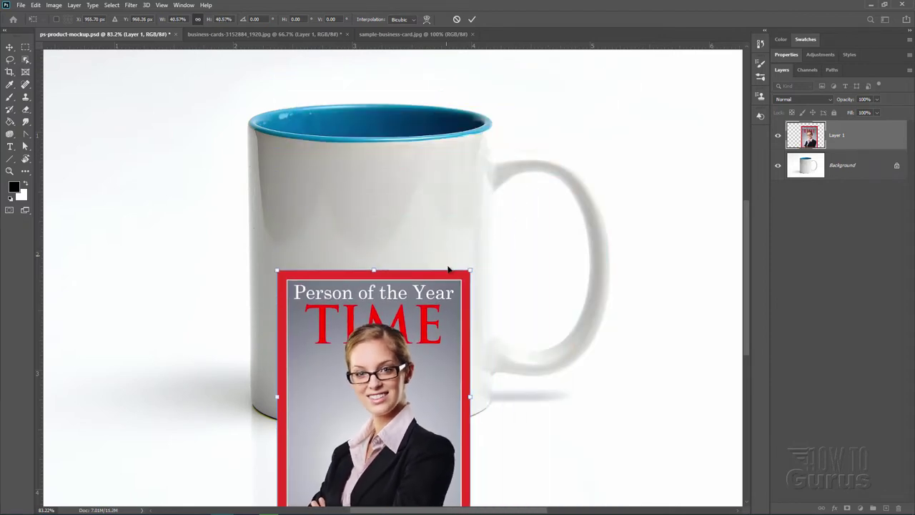
{"action": "left_click_drag", "start_coordinate": [408, 326], "coordinate": [400, 216]}
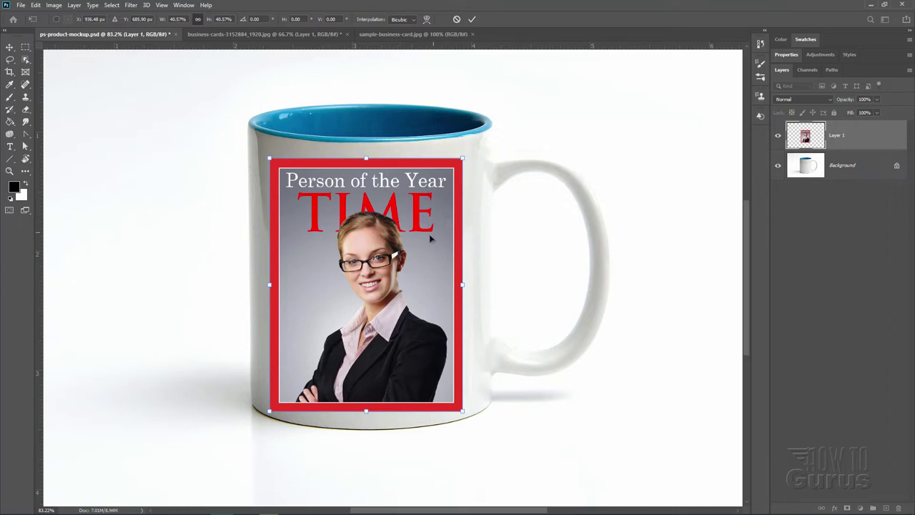
{"action": "left_click_drag", "start_coordinate": [462, 161], "coordinate": [450, 172]}
{"action": "left_click_drag", "start_coordinate": [377, 252], "coordinate": [366, 279]}
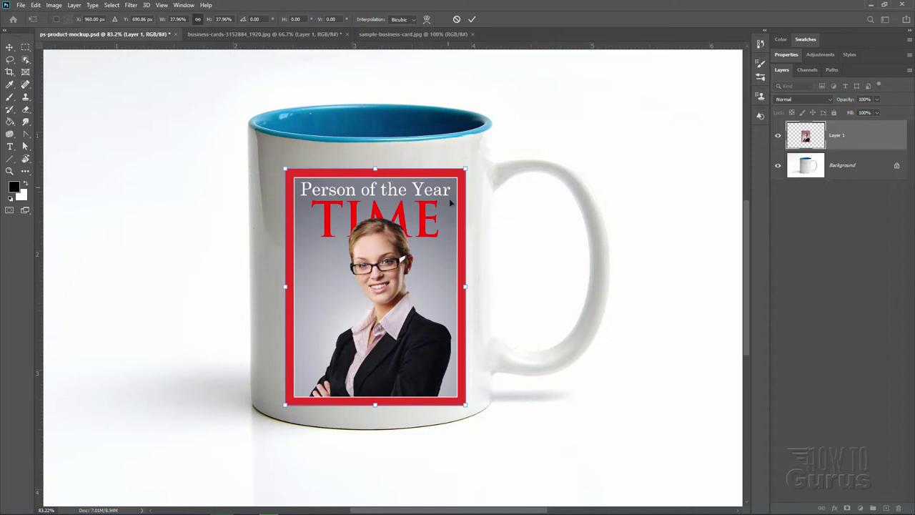
{"action": "left_click_drag", "start_coordinate": [350, 297], "coordinate": [344, 289]}
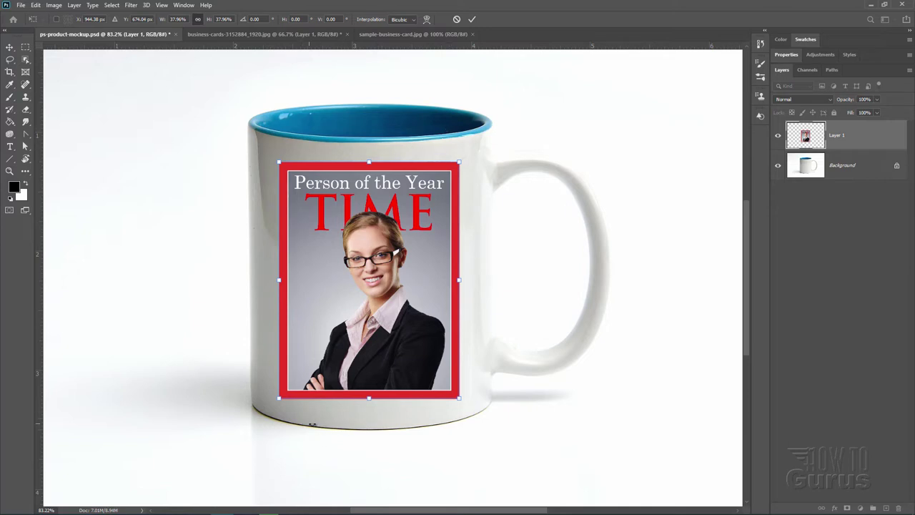
{"action": "left_click", "coordinate": [472, 20]}
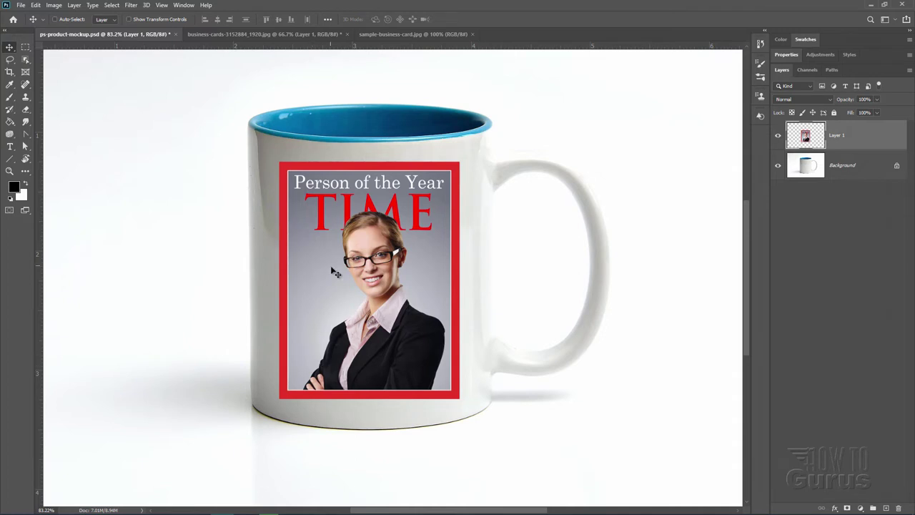
Warp the cover layer so its upper and lower edges bow downward to follow the mug's curvature
{"action": "left_click", "coordinate": [35, 6]}
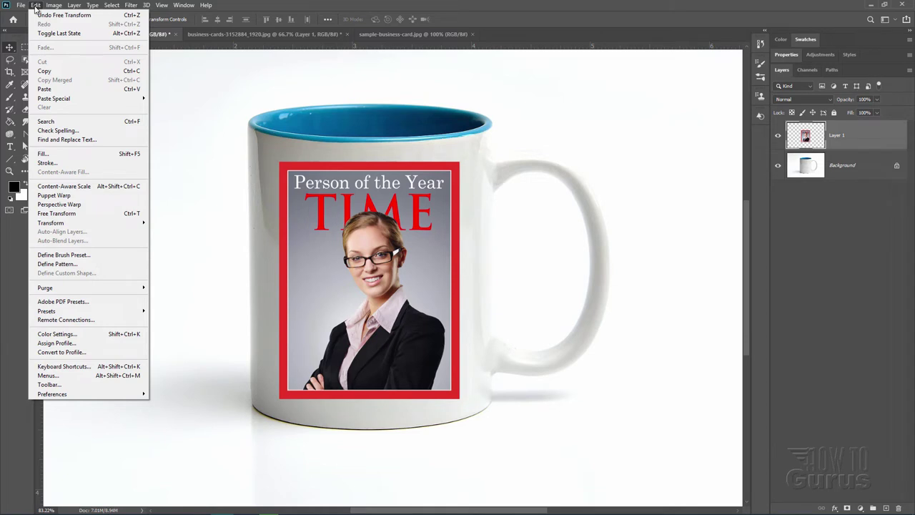
{"action": "left_click", "coordinate": [71, 214]}
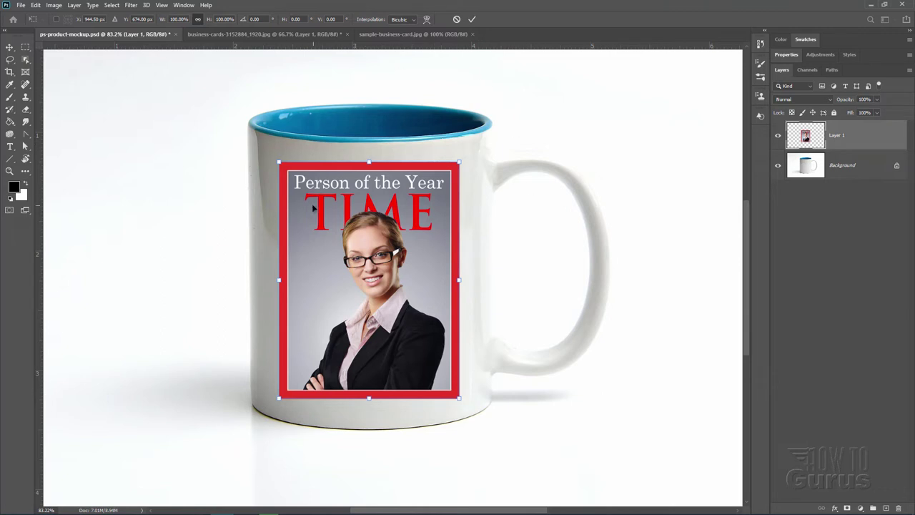
{"action": "left_click", "coordinate": [428, 20]}
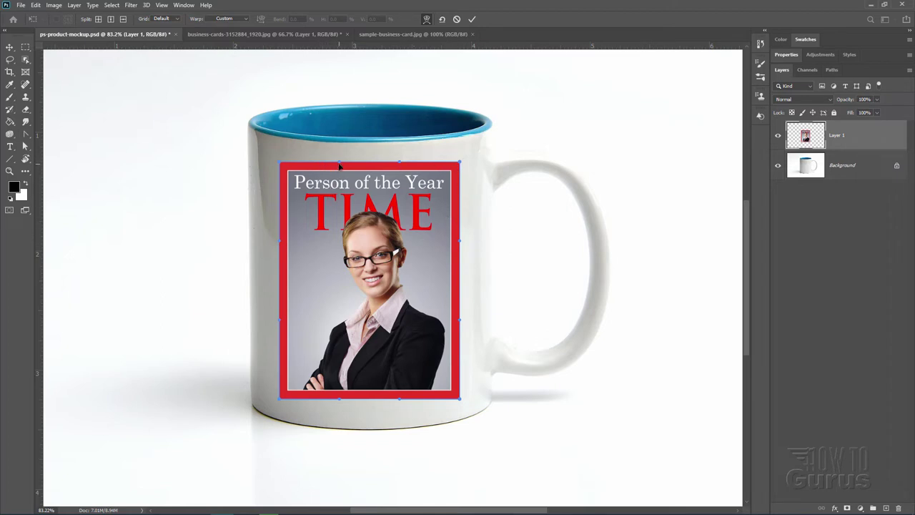
{"action": "left_click_drag", "start_coordinate": [341, 163], "coordinate": [401, 174]}
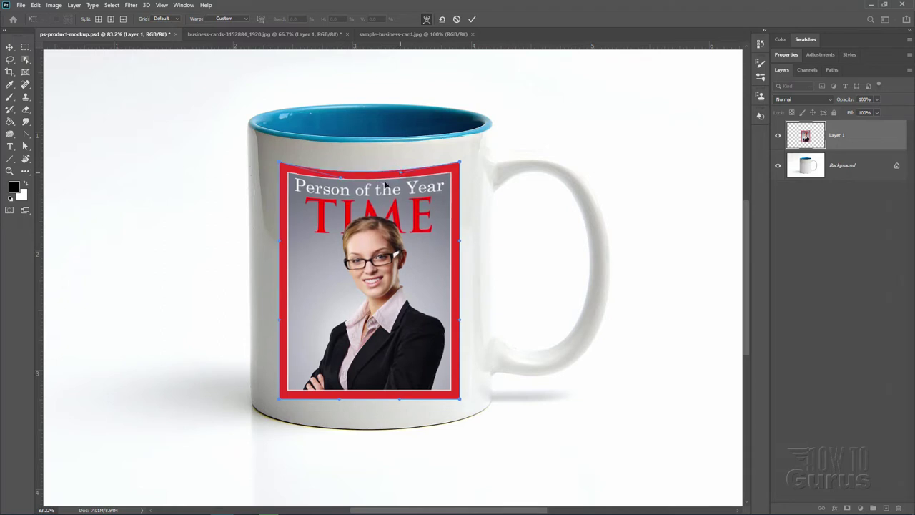
{"action": "left_click_drag", "start_coordinate": [341, 183], "coordinate": [342, 171]}
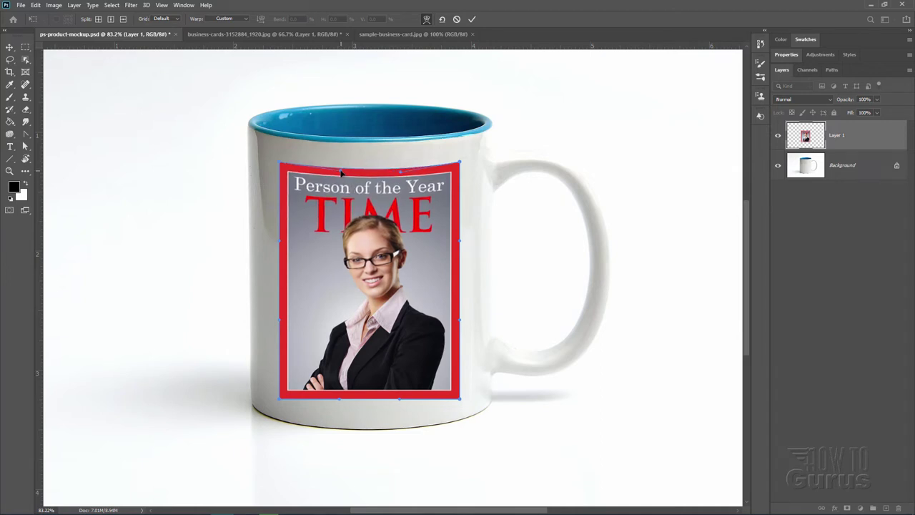
{"action": "left_click_drag", "start_coordinate": [400, 173], "coordinate": [400, 171]}
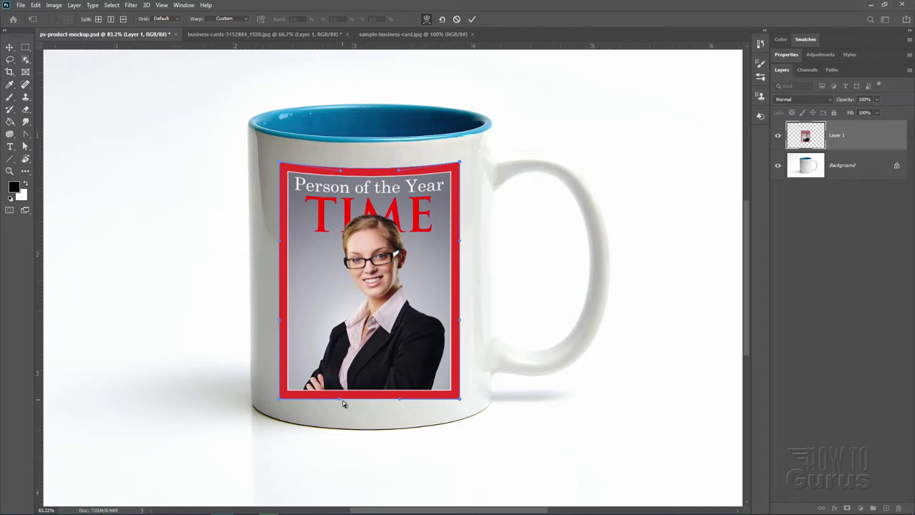
{"action": "left_click_drag", "start_coordinate": [341, 401], "coordinate": [399, 415]}
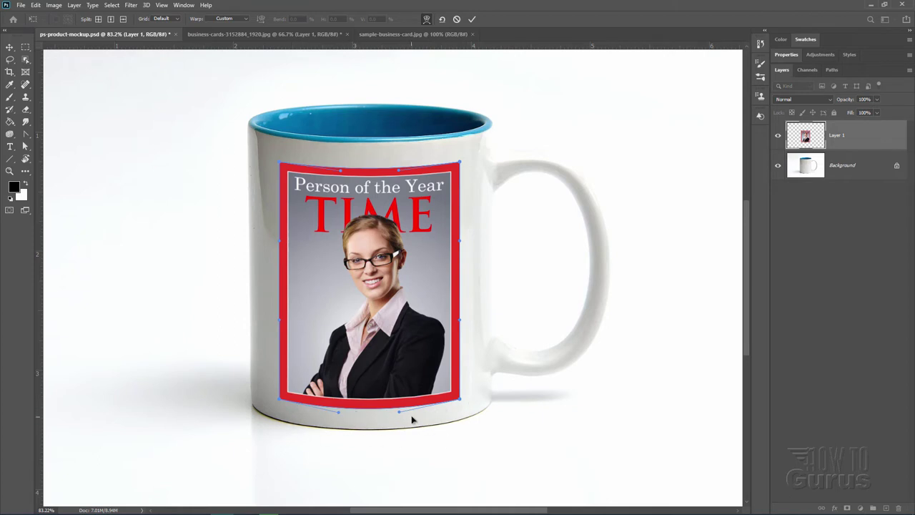
{"action": "left_click", "coordinate": [472, 19]}
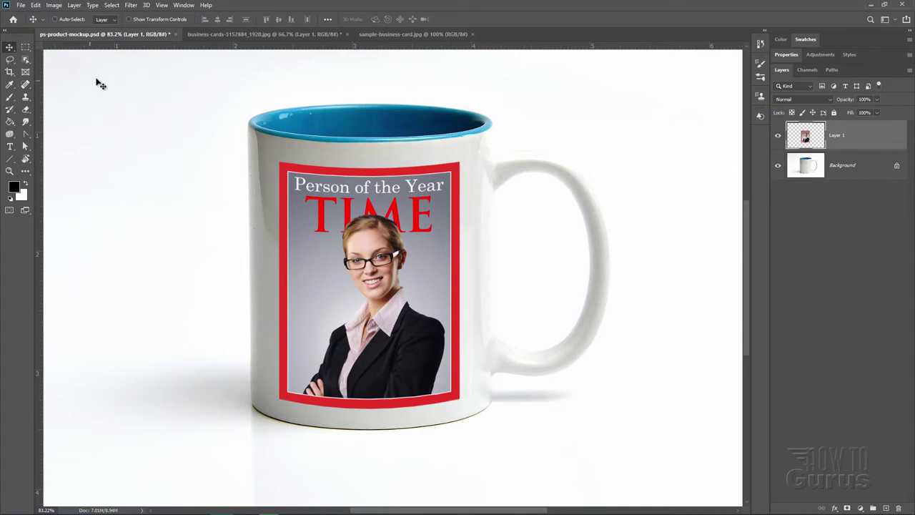
{"action": "left_click", "coordinate": [36, 6]}
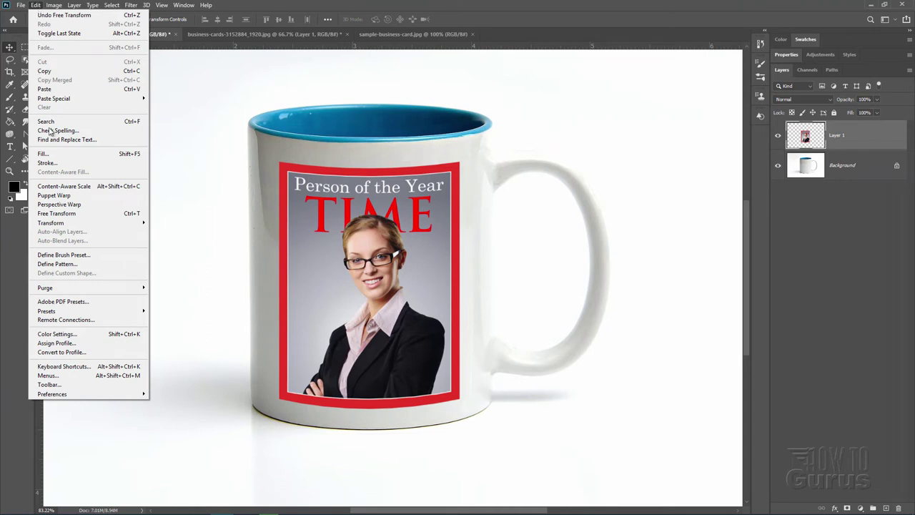
{"action": "left_click", "coordinate": [63, 213]}
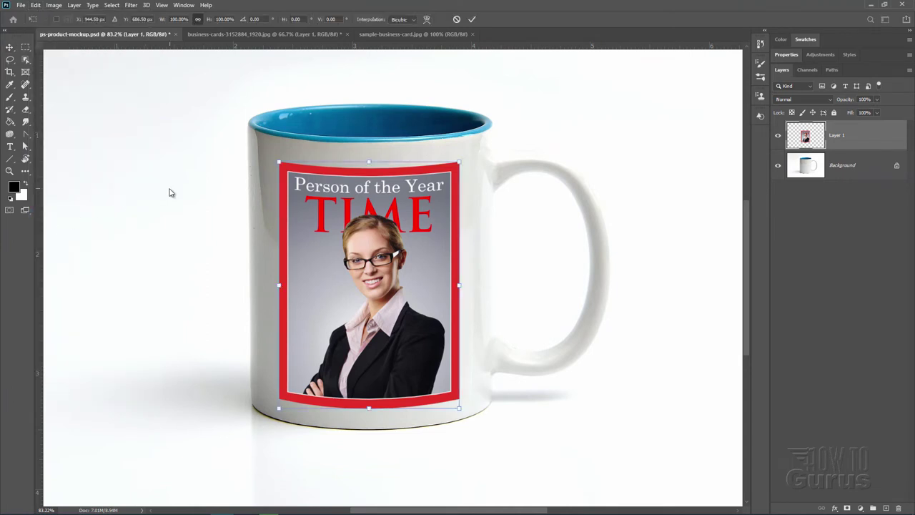
{"action": "left_click", "coordinate": [426, 20]}
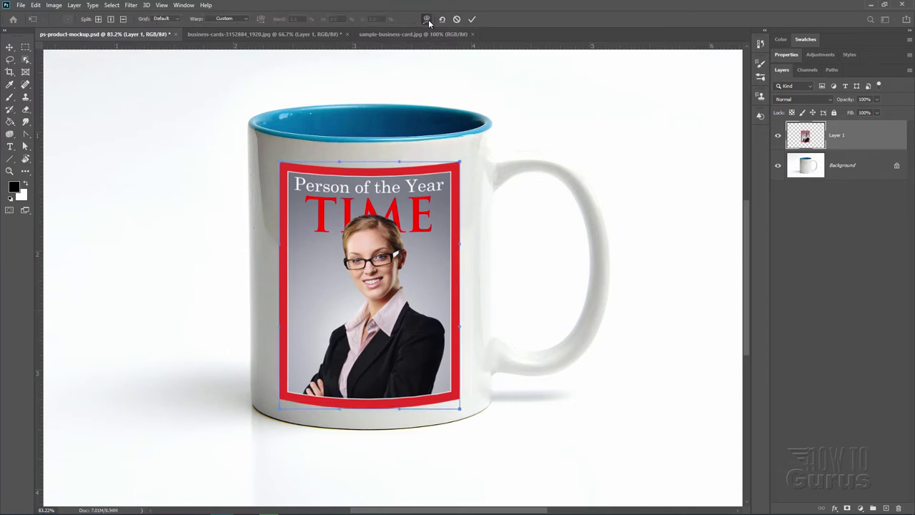
{"action": "left_click", "coordinate": [472, 19]}
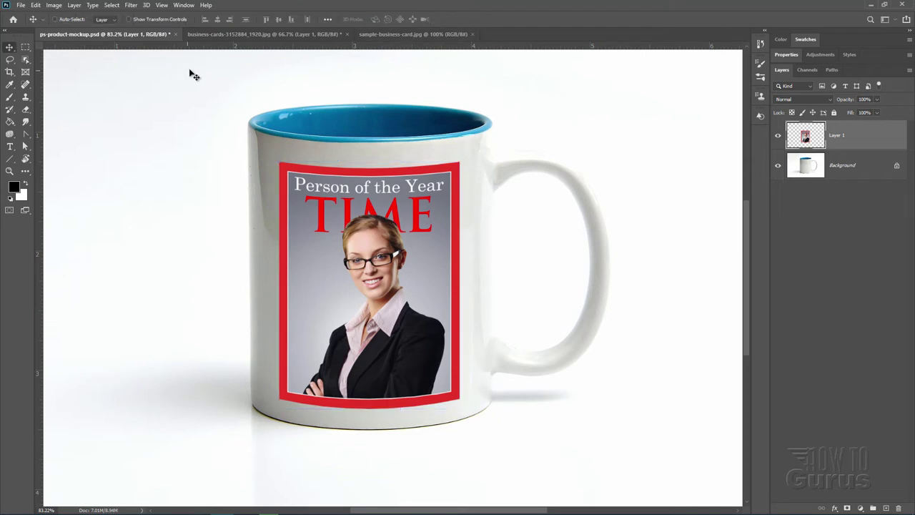
Delete the card design layer from business-cards-3152884_1920.jpg, leaving only the blank card stack background
{"action": "left_click", "coordinate": [227, 33]}
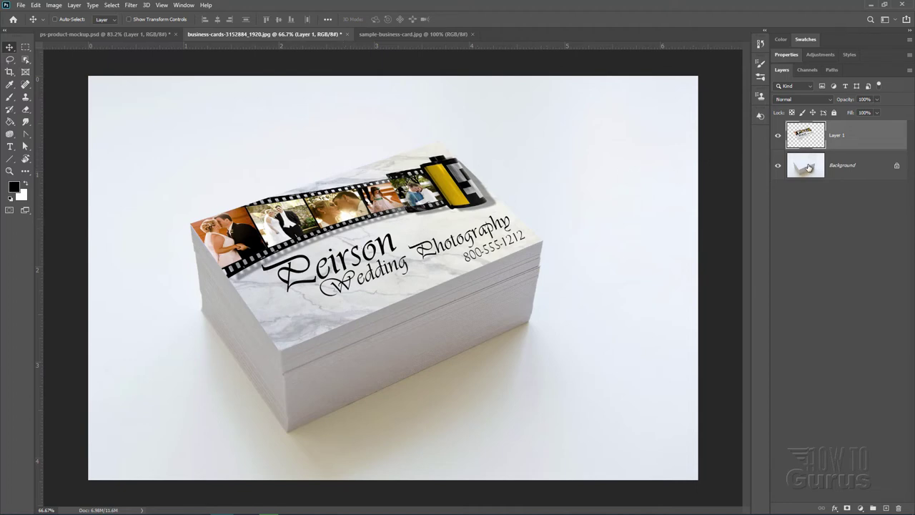
{"action": "right_click", "coordinate": [838, 136]}
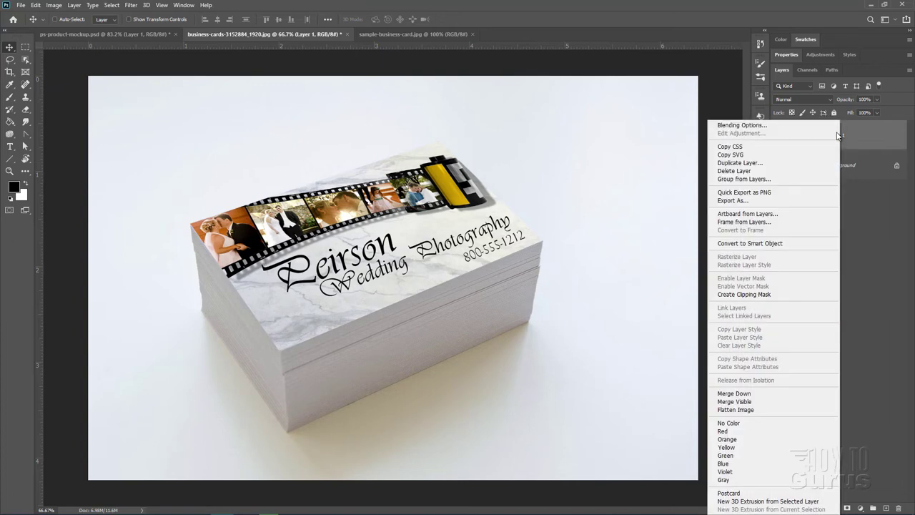
{"action": "left_click", "coordinate": [755, 171]}
{"action": "left_click", "coordinate": [396, 200]}
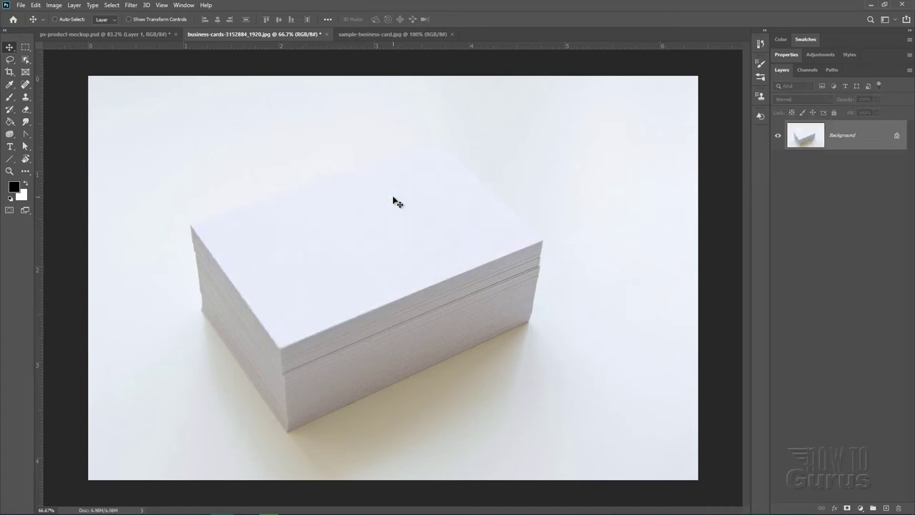
Copy the card design from sample-business-card.jpg into business-cards-3152884_1920.jpg as a new layer, clear of the top card
{"action": "left_click", "coordinate": [374, 33]}
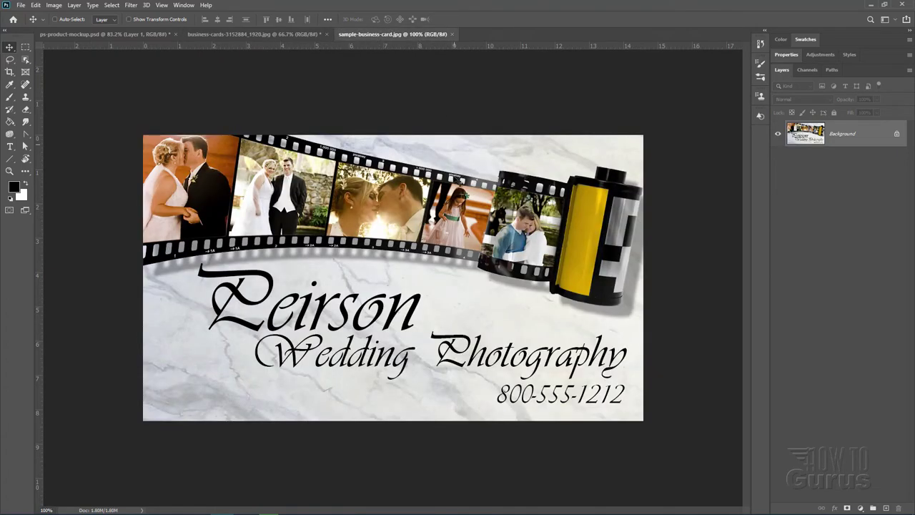
{"action": "left_click_drag", "start_coordinate": [411, 37], "coordinate": [558, 272]}
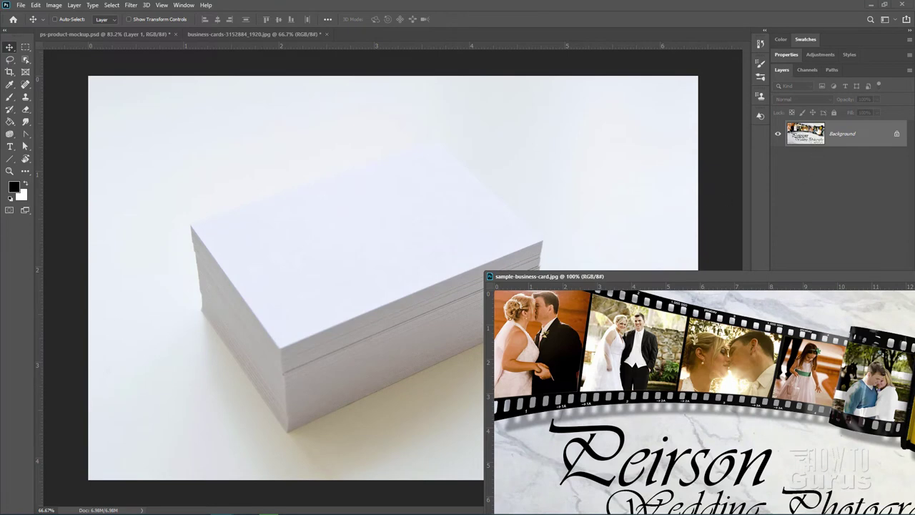
{"action": "left_click_drag", "start_coordinate": [805, 133], "coordinate": [347, 211]}
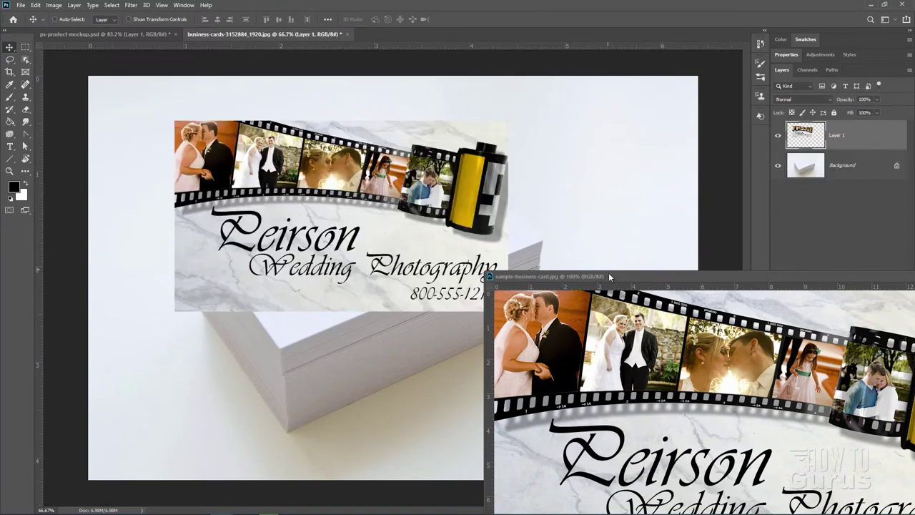
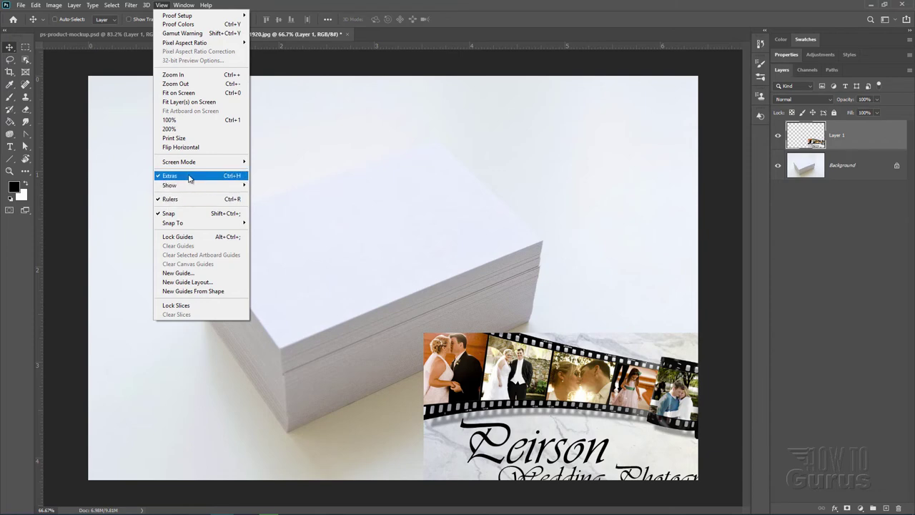
{"action": "left_click", "coordinate": [62, 115]}
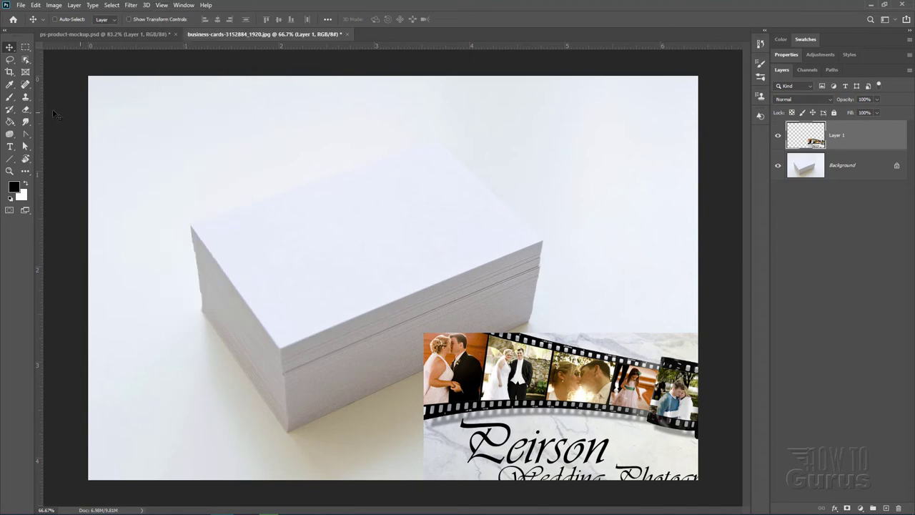
Add a horizontal guide at the back corner of the stack's top card, working at 300% zoom
{"action": "left_click", "coordinate": [10, 171]}
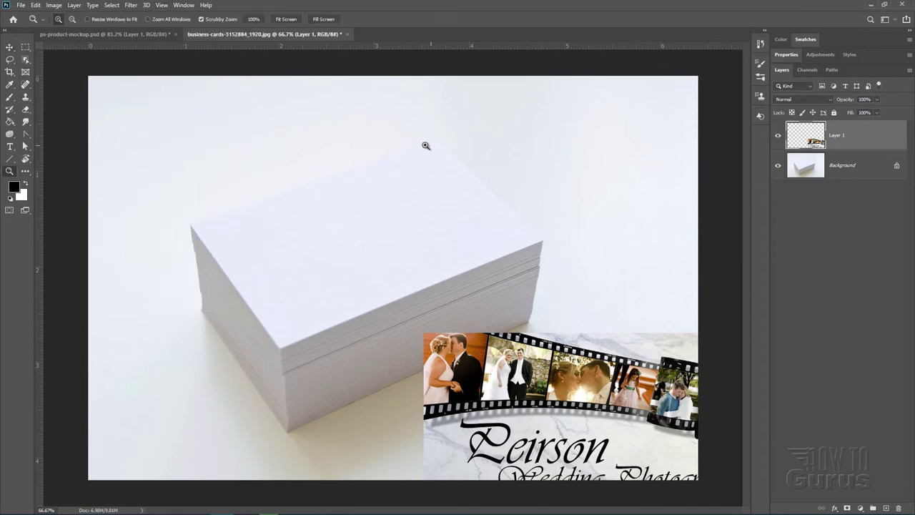
{"action": "mouse_move", "coordinate": [441, 144]}
{"action": "left_mouse_down"}
{"action": "mouse_move", "coordinate": [451, 147]}
{"action": "mouse_move", "coordinate": [432, 136]}
{"action": "left_mouse_up"}
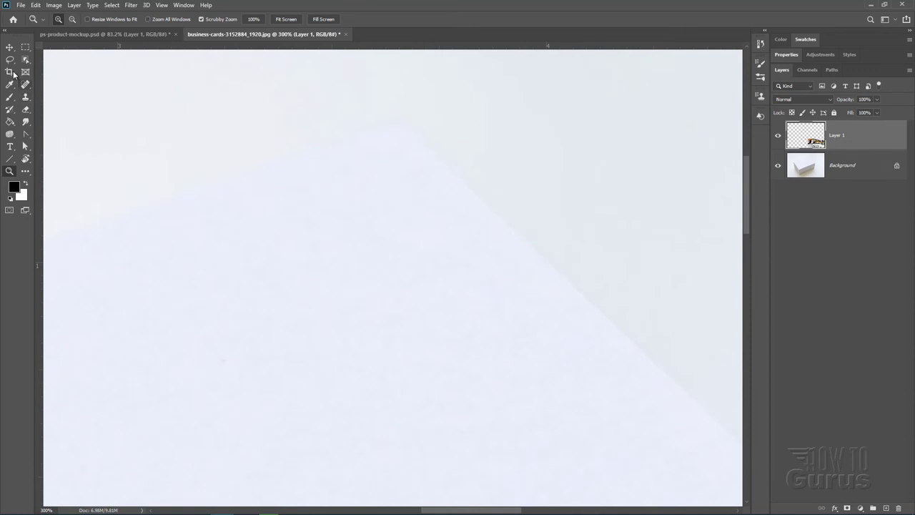
{"action": "left_click", "coordinate": [9, 49]}
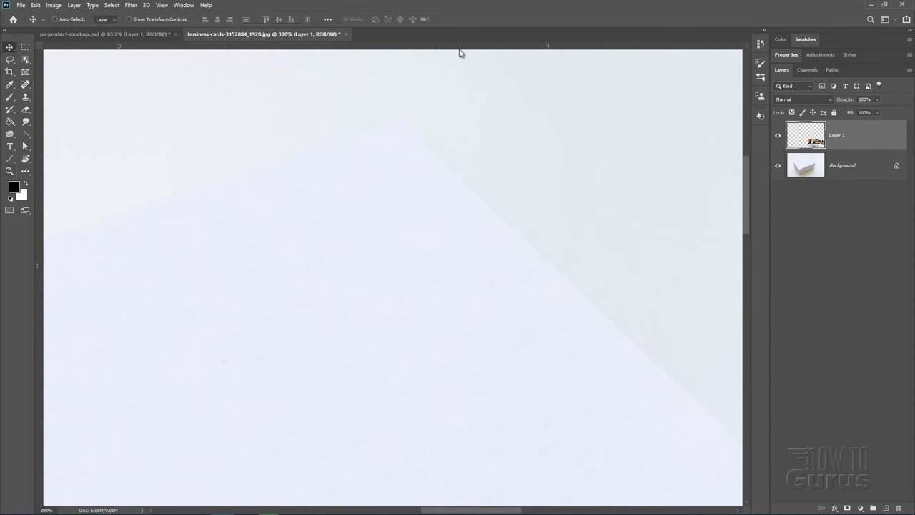
{"action": "left_click_drag", "start_coordinate": [466, 47], "coordinate": [487, 120]}
Add a vertical guide at the leftmost corner of the stack's top card
{"action": "key", "text": "space"}
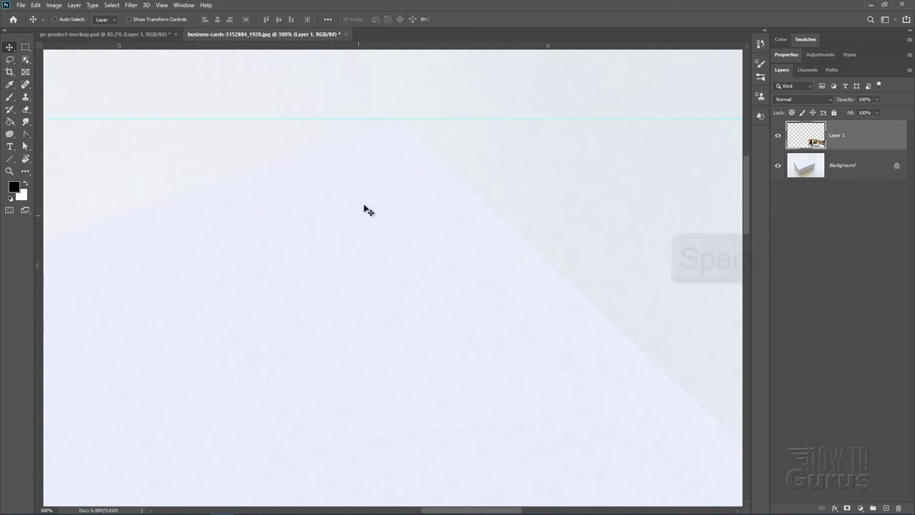
{"action": "left_click_drag", "start_coordinate": [239, 231], "coordinate": [544, 194]}
{"action": "left_click_drag", "start_coordinate": [205, 278], "coordinate": [546, 210]}
{"action": "left_click_drag", "start_coordinate": [241, 376], "coordinate": [329, 273]}
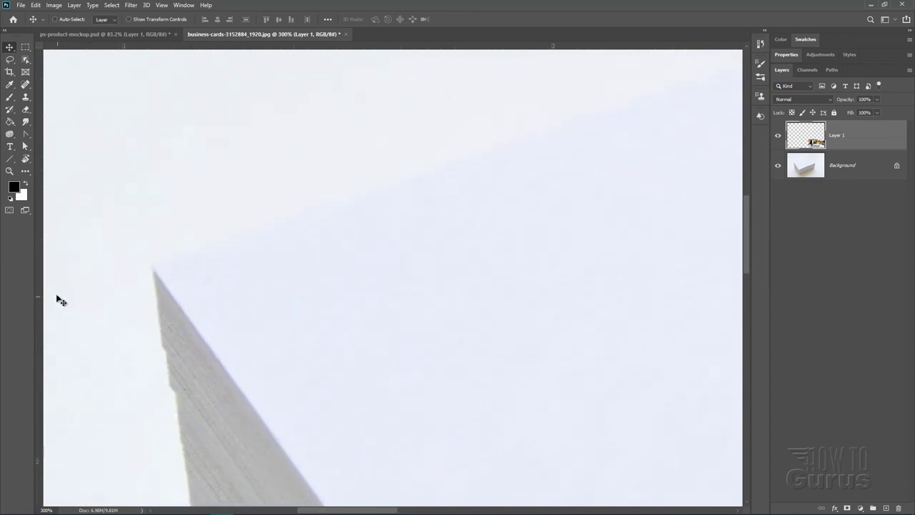
{"action": "left_click_drag", "start_coordinate": [42, 273], "coordinate": [152, 301]}
Add a horizontal guide at the top card's front corner and a vertical guide at its rightmost corner
{"action": "left_click_drag", "start_coordinate": [443, 390], "coordinate": [424, 254]}
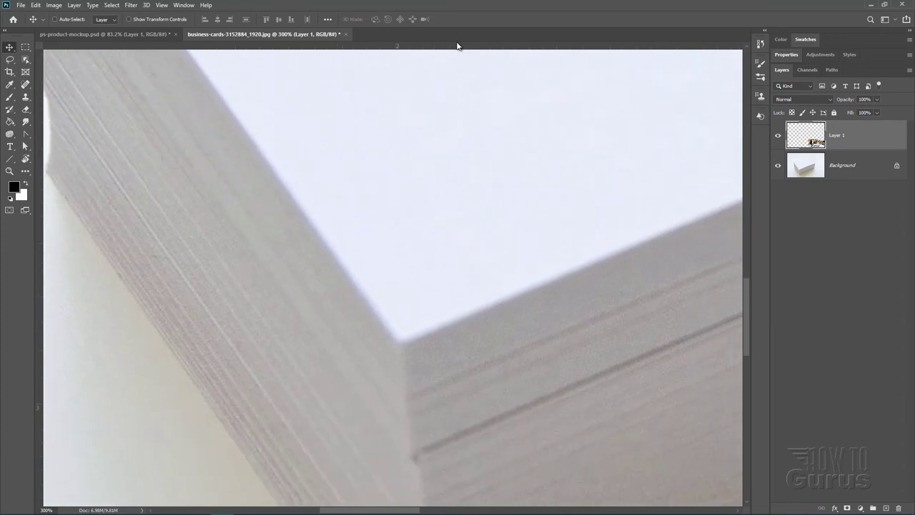
{"action": "left_click_drag", "start_coordinate": [456, 45], "coordinate": [455, 342]}
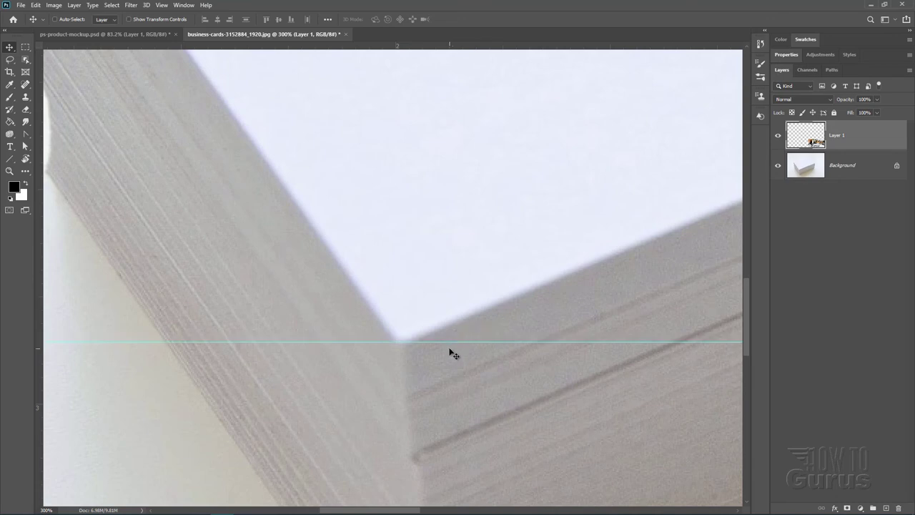
{"action": "left_click_drag", "start_coordinate": [655, 211], "coordinate": [281, 251]}
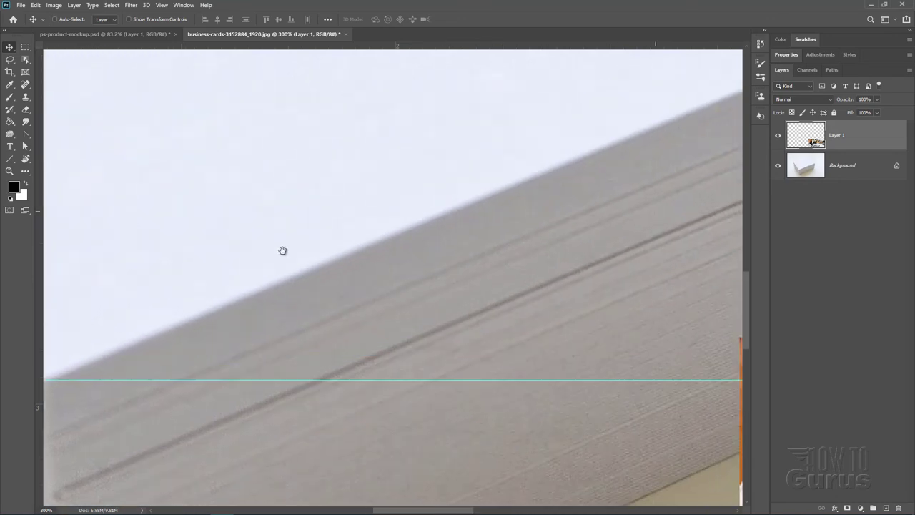
{"action": "left_click_drag", "start_coordinate": [634, 165], "coordinate": [382, 257]}
{"action": "left_click_drag", "start_coordinate": [554, 212], "coordinate": [442, 289]}
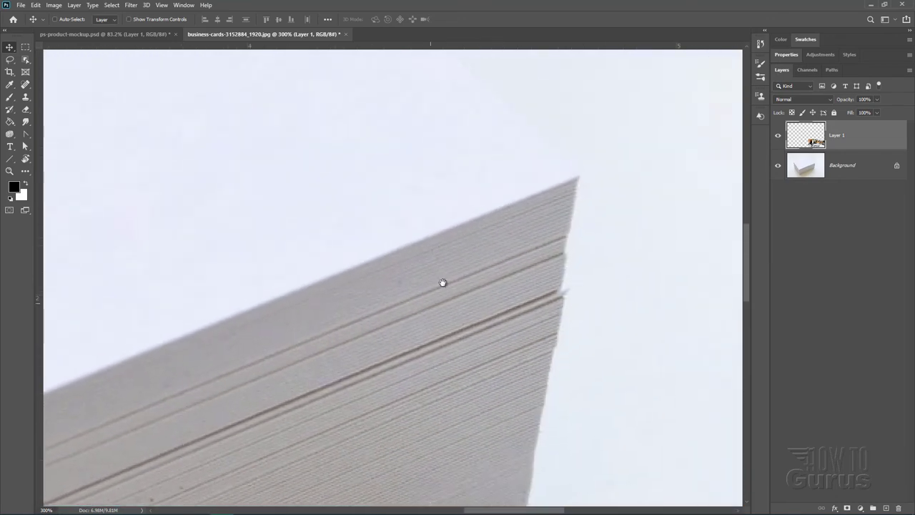
{"action": "left_click_drag", "start_coordinate": [41, 256], "coordinate": [535, 225]}
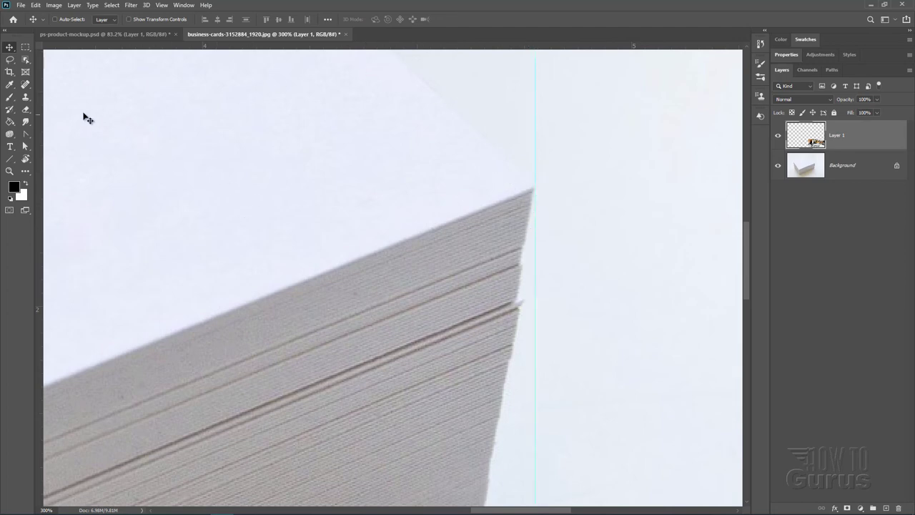
{"action": "left_click", "coordinate": [10, 171]}
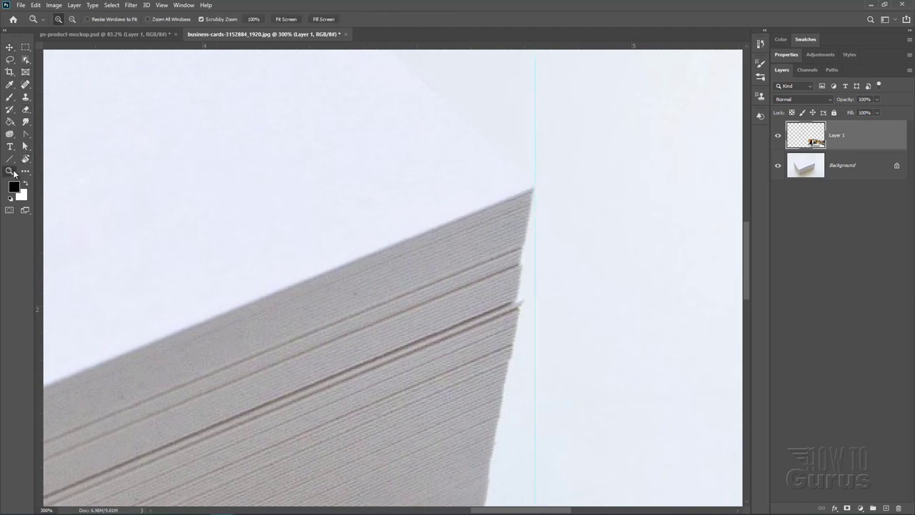
{"action": "left_click", "coordinate": [278, 20]}
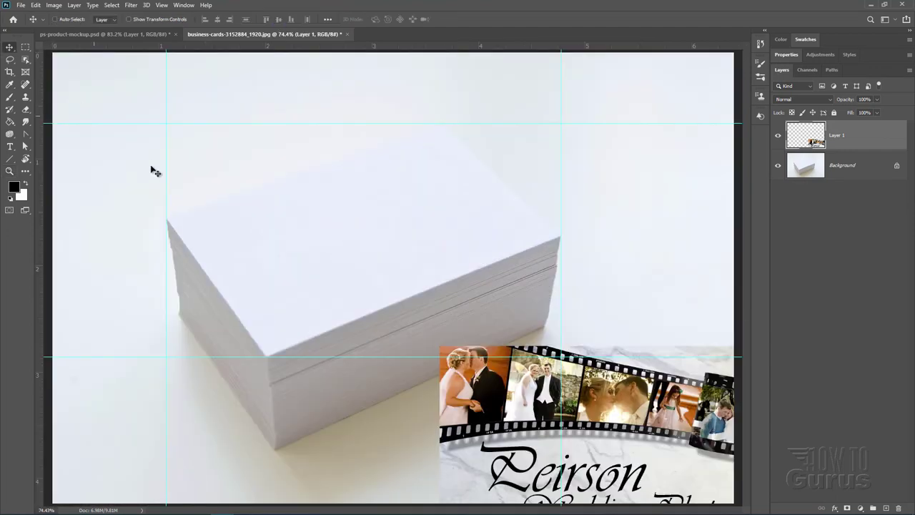
Move the card design layer so its upper-left corner meets the leftmost corner of the stack's top card
{"action": "key", "text": "v"}
{"action": "left_click_drag", "start_coordinate": [611, 439], "coordinate": [422, 293]}
{"action": "left_click_drag", "start_coordinate": [332, 271], "coordinate": [249, 298]}
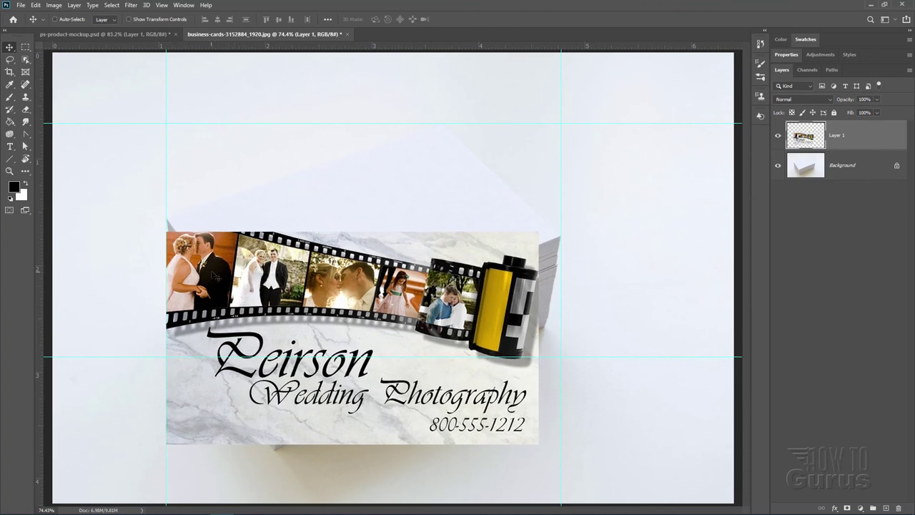
{"action": "left_click_drag", "start_coordinate": [214, 276], "coordinate": [212, 262]}
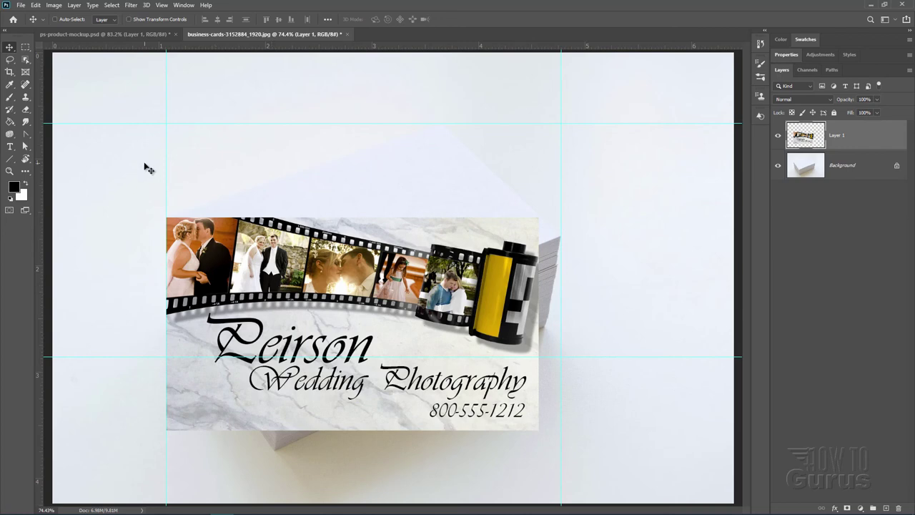
Distort the card design so its other three corners fit the top card's back, right and front corners, and hide the guides
{"action": "left_click", "coordinate": [40, 6]}
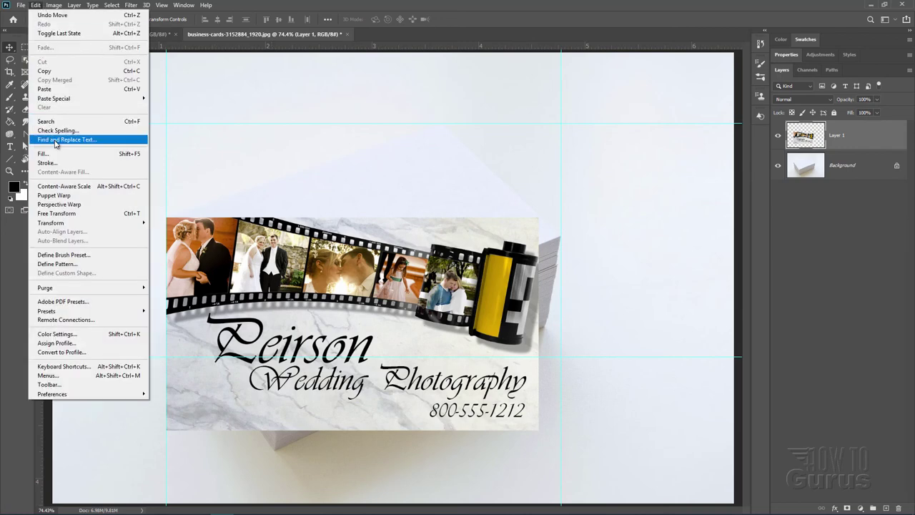
{"action": "mouse_move", "coordinate": [70, 224]}
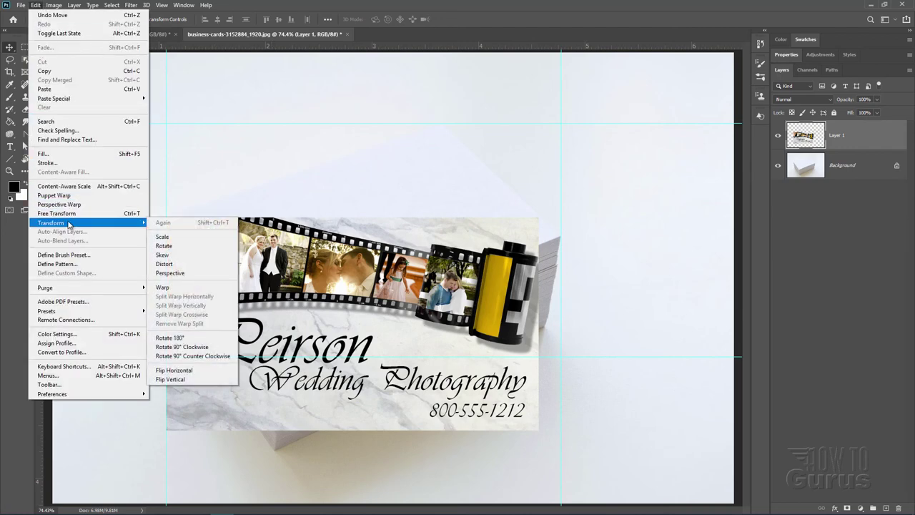
{"action": "left_click", "coordinate": [186, 264]}
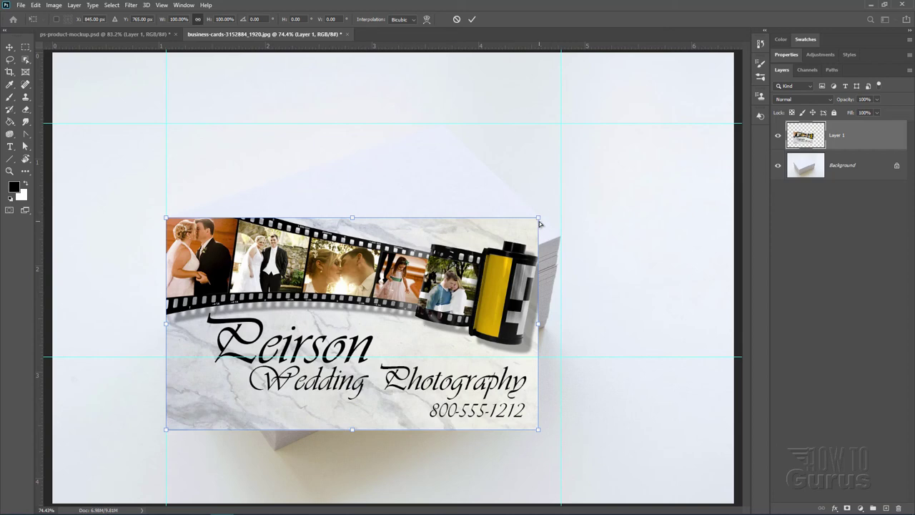
{"action": "left_click_drag", "start_coordinate": [539, 218], "coordinate": [444, 124]}
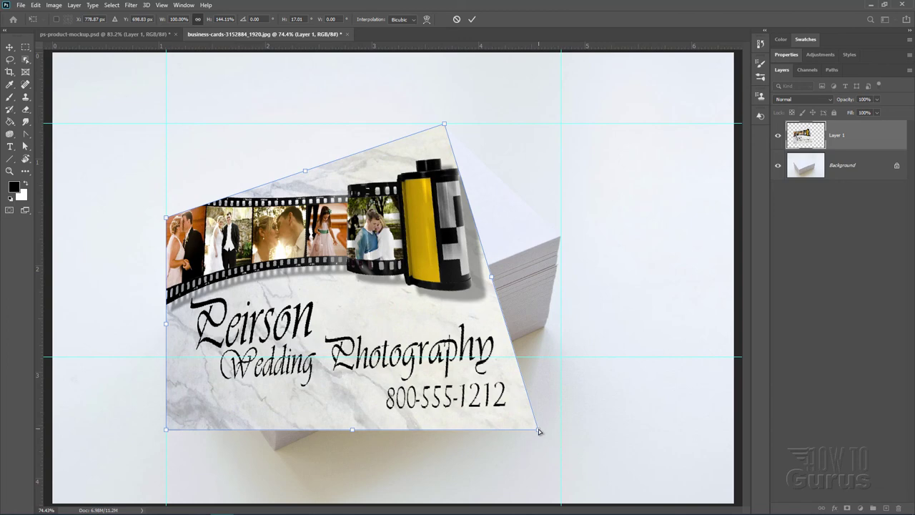
{"action": "left_click_drag", "start_coordinate": [539, 432], "coordinate": [561, 238]}
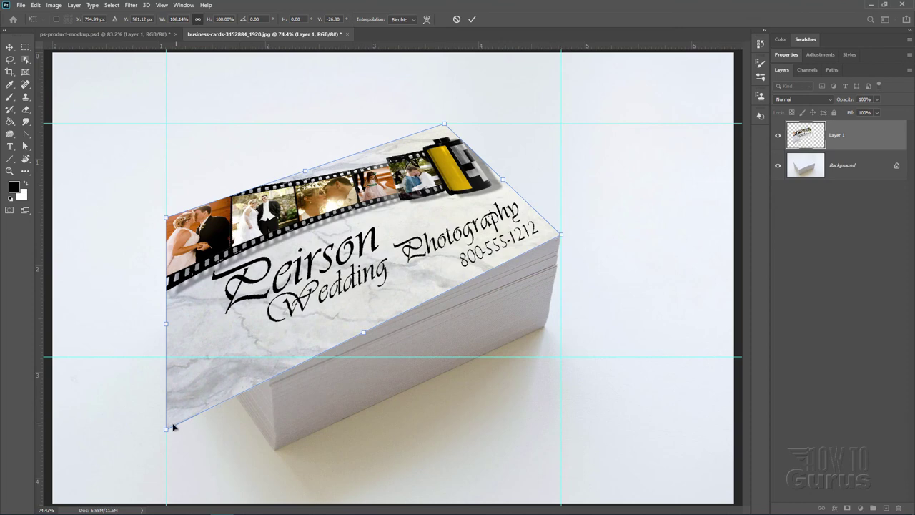
{"action": "left_click_drag", "start_coordinate": [166, 431], "coordinate": [266, 358]}
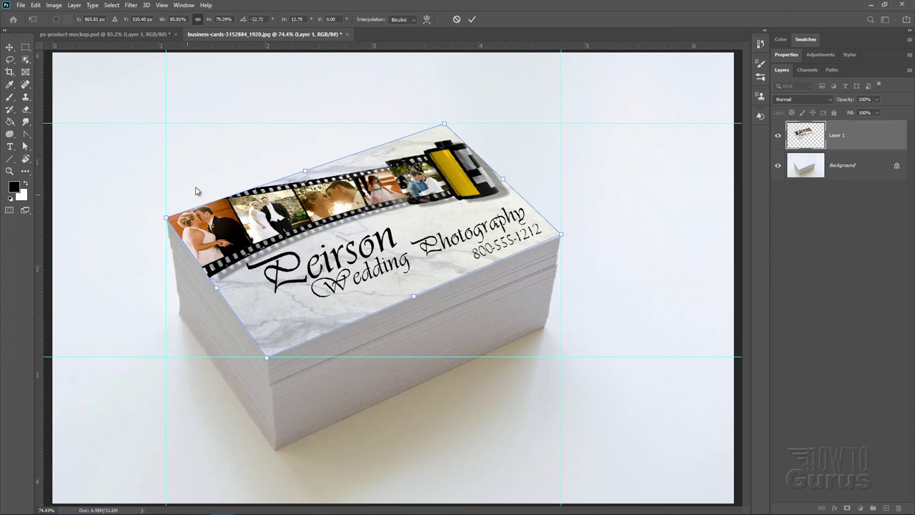
{"action": "left_click", "coordinate": [471, 21]}
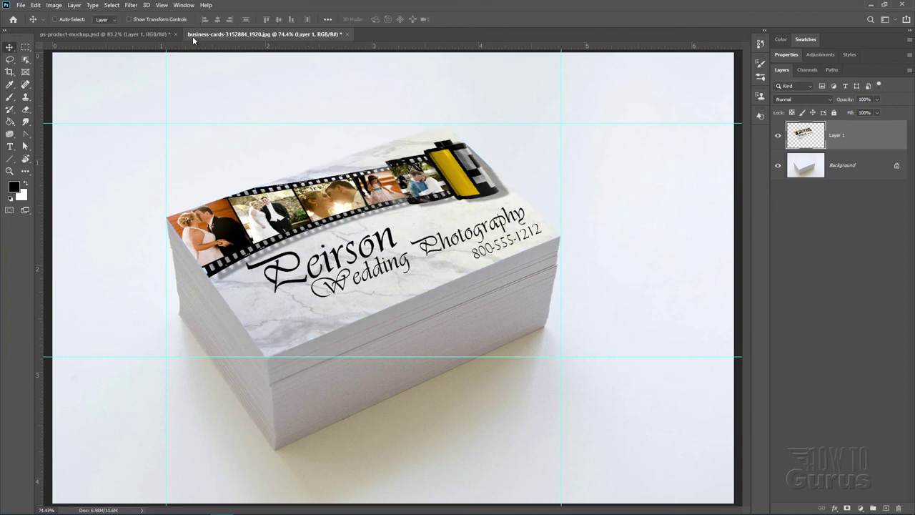
{"action": "left_click", "coordinate": [161, 5]}
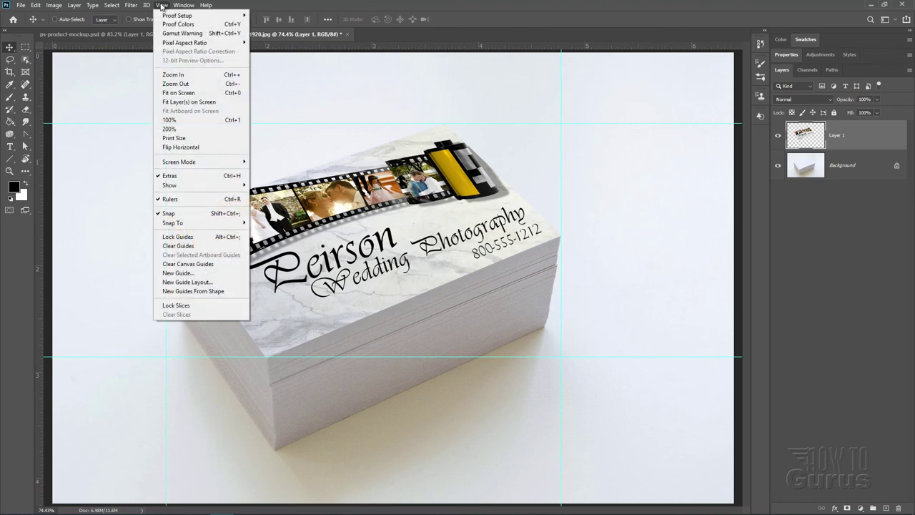
{"action": "left_click", "coordinate": [175, 176]}
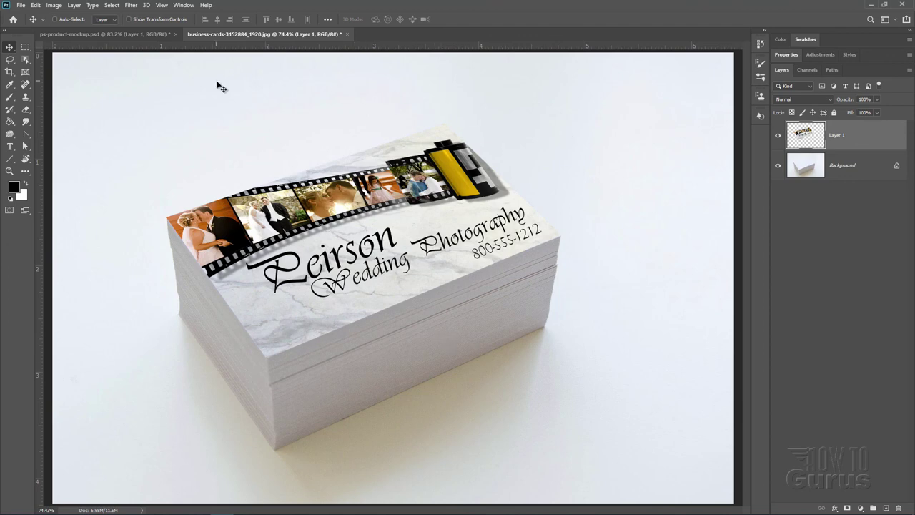
Compare the finished mug mockup with the business card stack mockup
{"action": "left_click", "coordinate": [90, 31]}
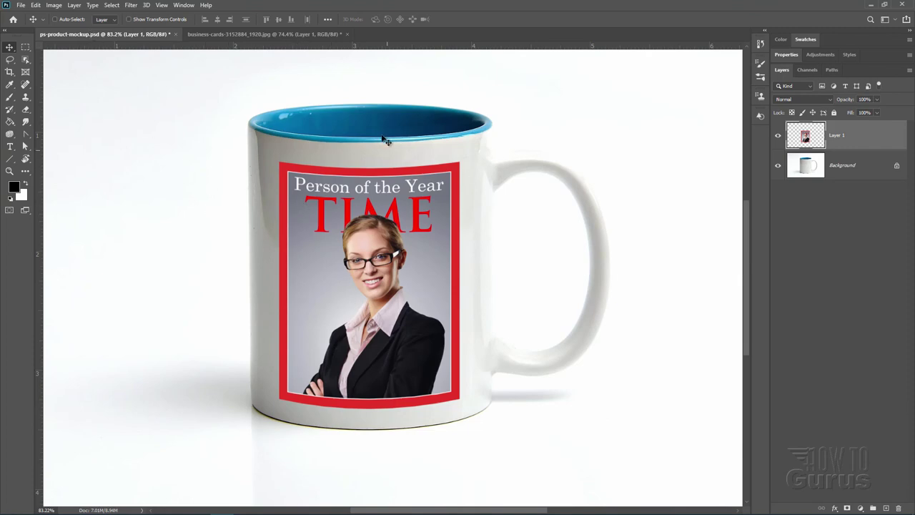
{"action": "left_click", "coordinate": [255, 33]}
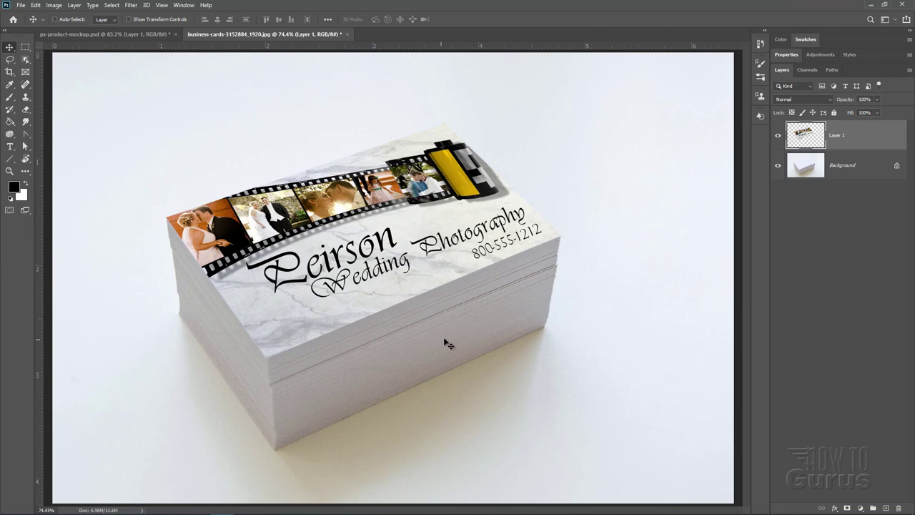
{"action": "left_click", "coordinate": [90, 34]}
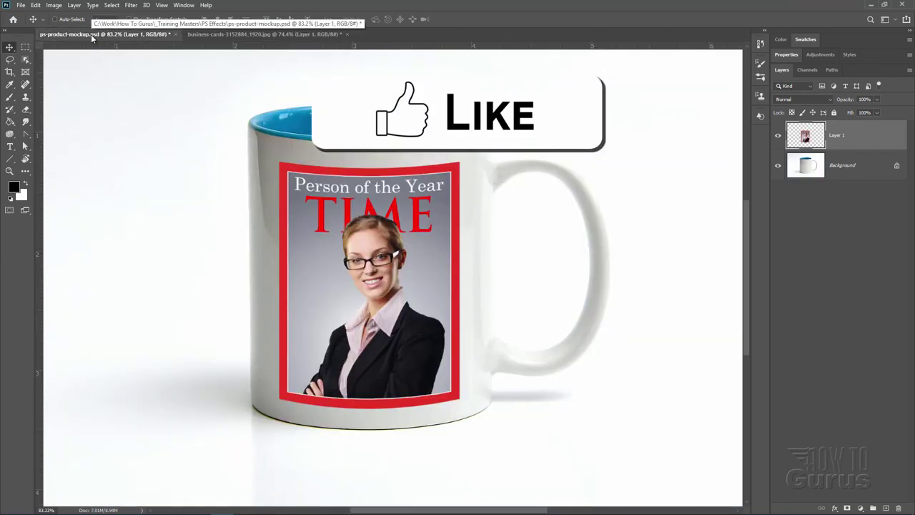